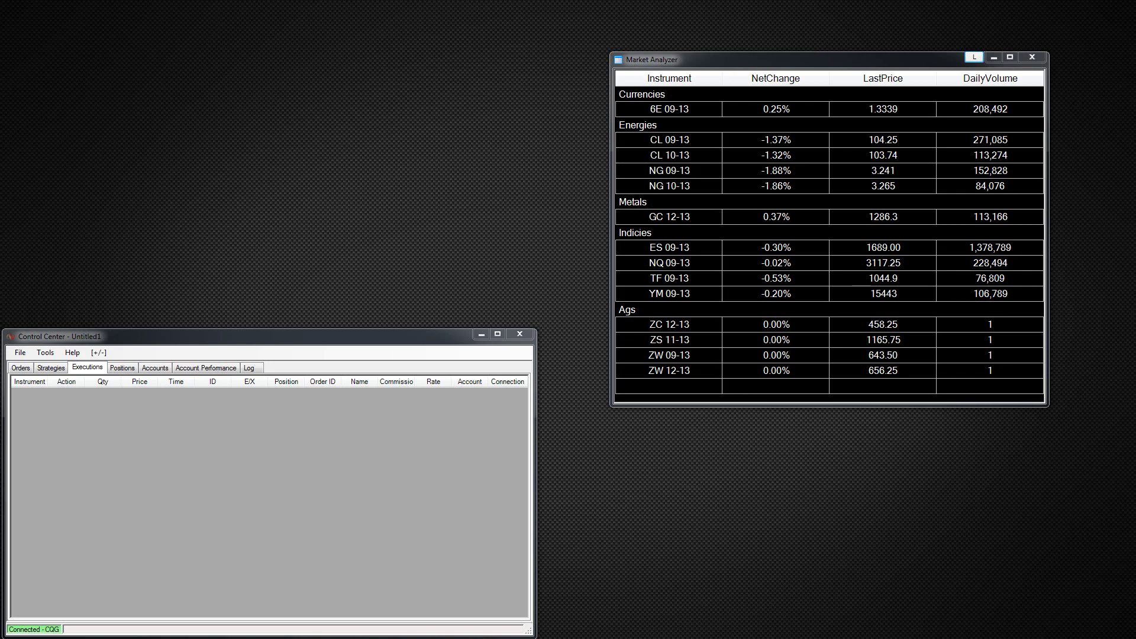
Bring the Control Center window to the front beside the Market Analyzer
{"action": "left_click", "coordinate": [106, 468]}
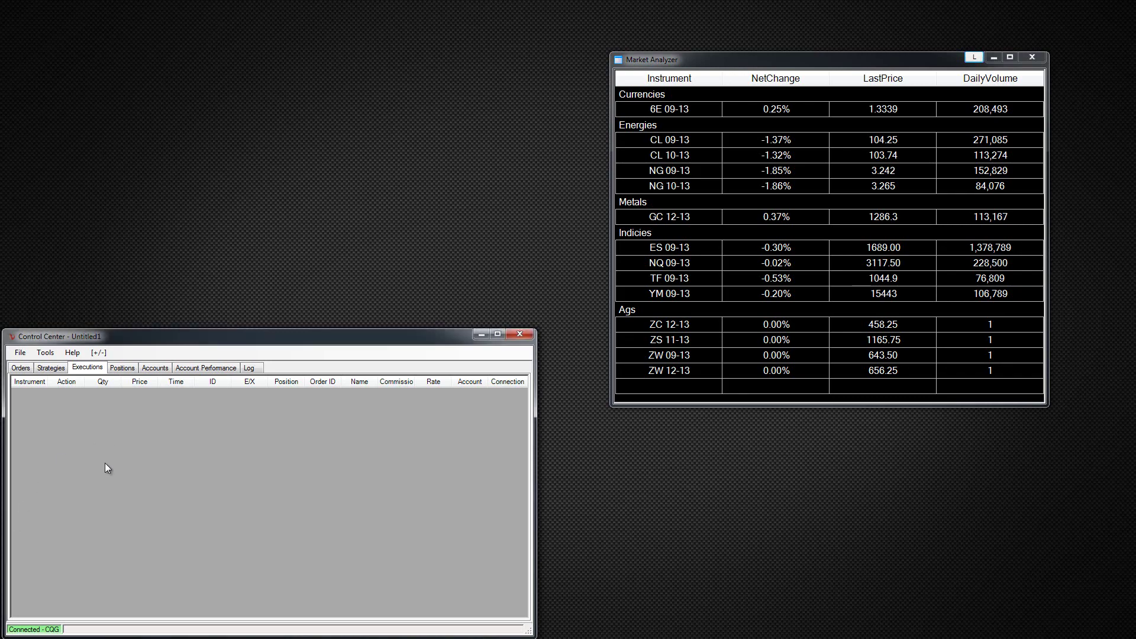
Open the Download Replay Data dialog from File > Utilities and move it higher on screen
{"action": "left_click", "coordinate": [21, 353]}
{"action": "mouse_move", "coordinate": [42, 471]}
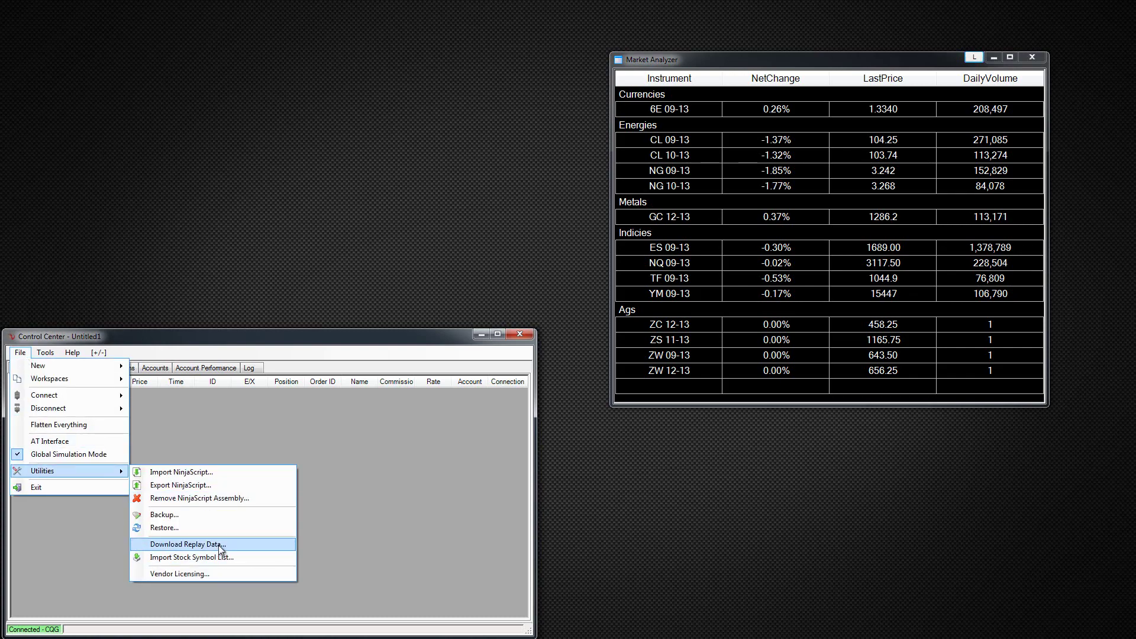
{"action": "left_click", "coordinate": [223, 544]}
{"action": "left_click_drag", "start_coordinate": [296, 421], "coordinate": [354, 202]}
{"action": "left_click_drag", "start_coordinate": [354, 112], "coordinate": [352, 97]}
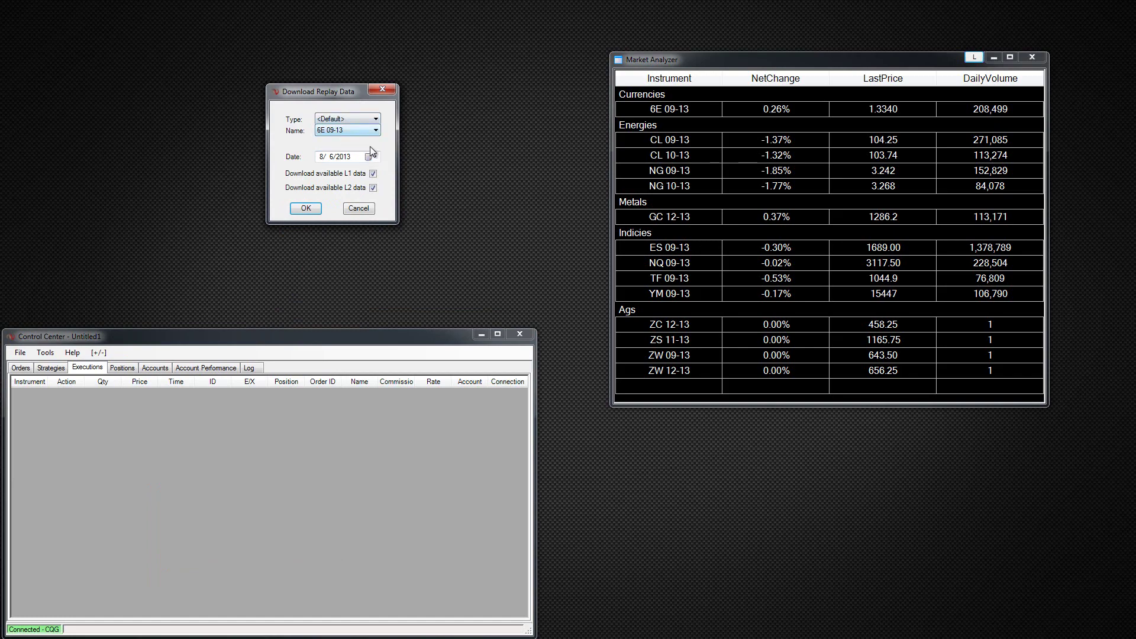
Pick 8/7/2013 in the date calendar and confirm to start the 6E 09-13 download
{"action": "left_click", "coordinate": [371, 157]}
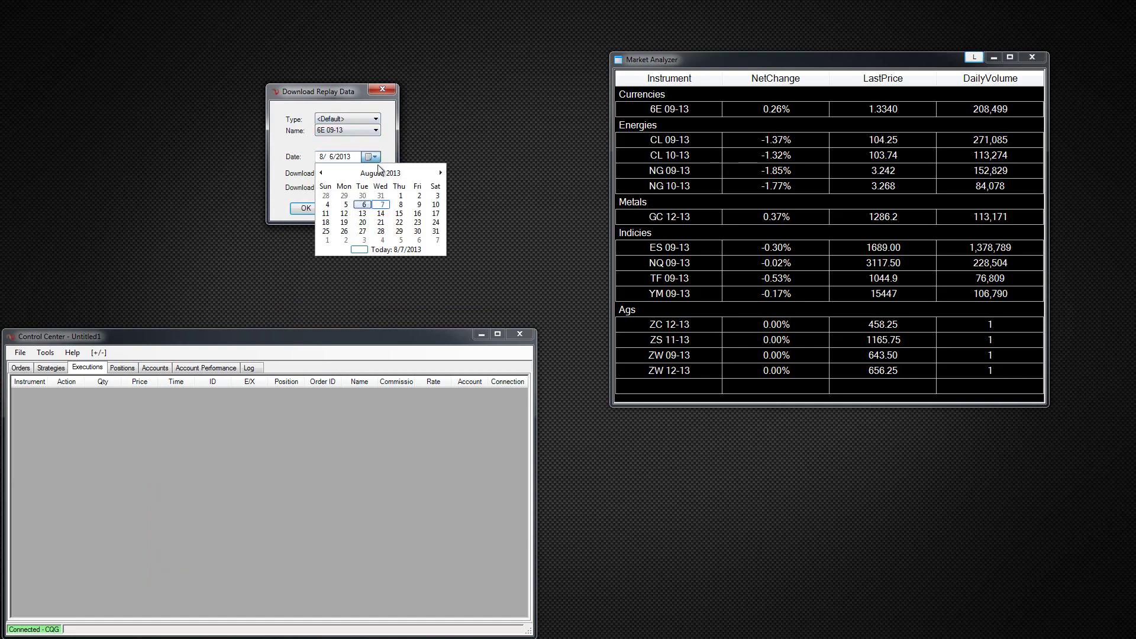
{"action": "left_click", "coordinate": [393, 254]}
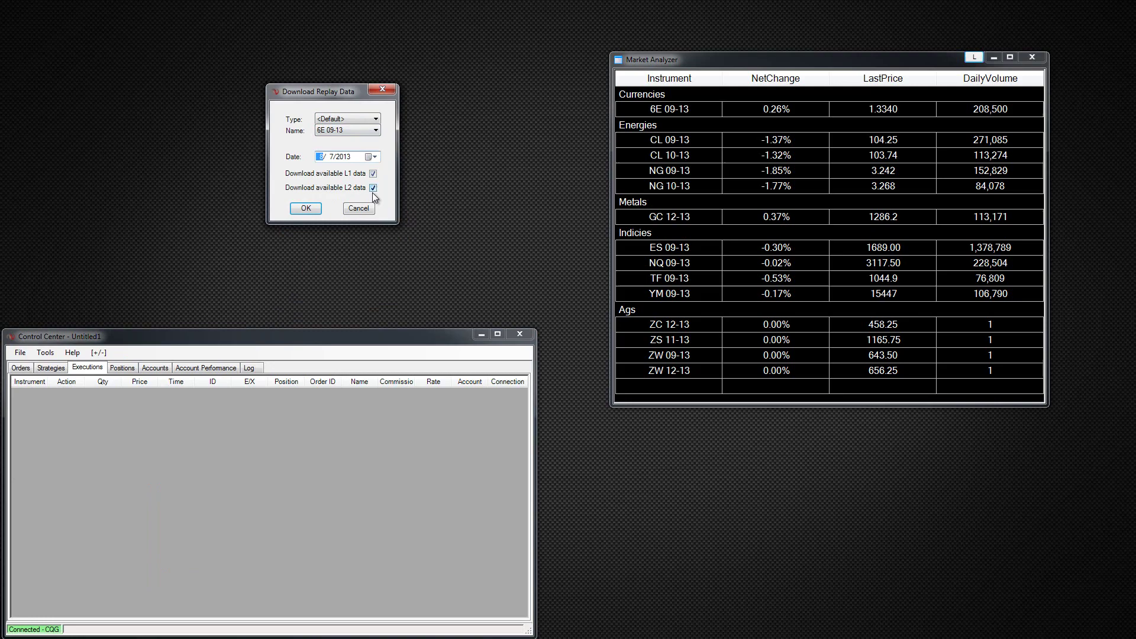
{"action": "left_click", "coordinate": [306, 208]}
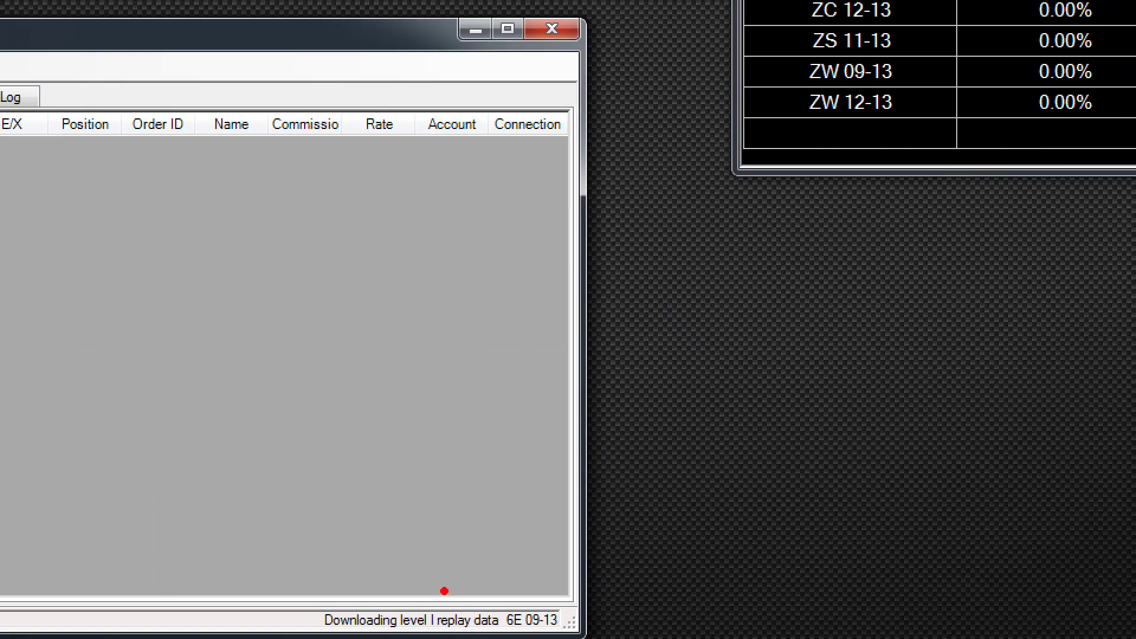
Circle the 'Downloading level I replay data' status message, then clear the annotations
{"action": "mouse_move", "coordinate": [437, 524]}
{"action": "left_mouse_down"}
{"action": "mouse_move", "coordinate": [441, 605]}
{"action": "mouse_move", "coordinate": [415, 615]}
{"action": "left_mouse_up"}
{"action": "mouse_move", "coordinate": [344, 592]}
{"action": "left_mouse_down"}
{"action": "mouse_move", "coordinate": [710, 586]}
{"action": "mouse_move", "coordinate": [355, 588]}
{"action": "left_mouse_up"}
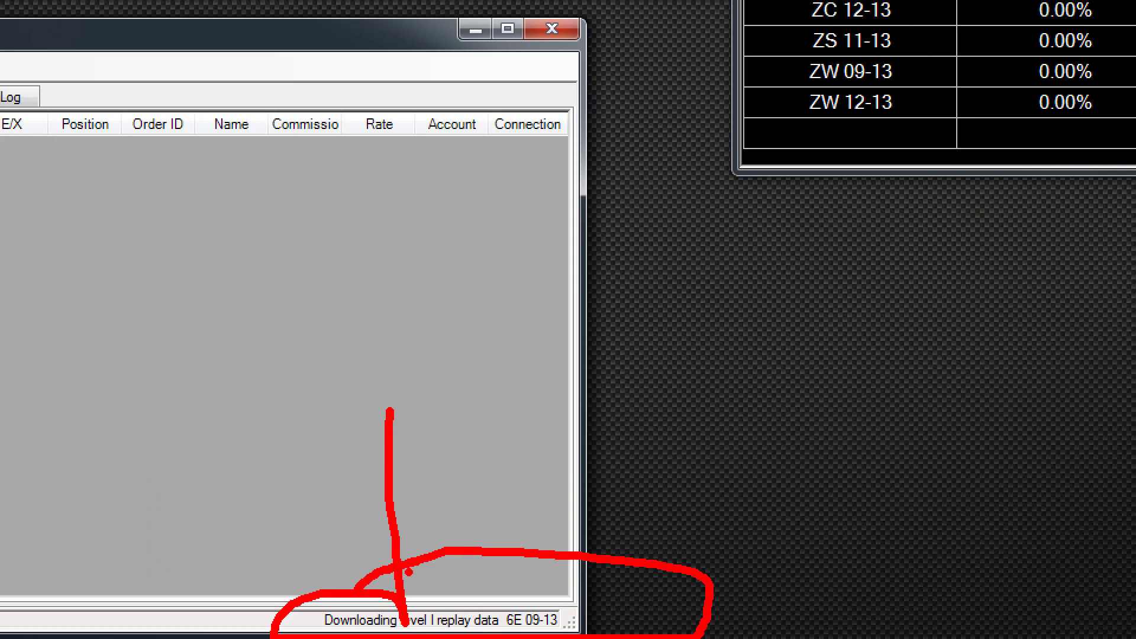
{"action": "key", "text": "Escape"}
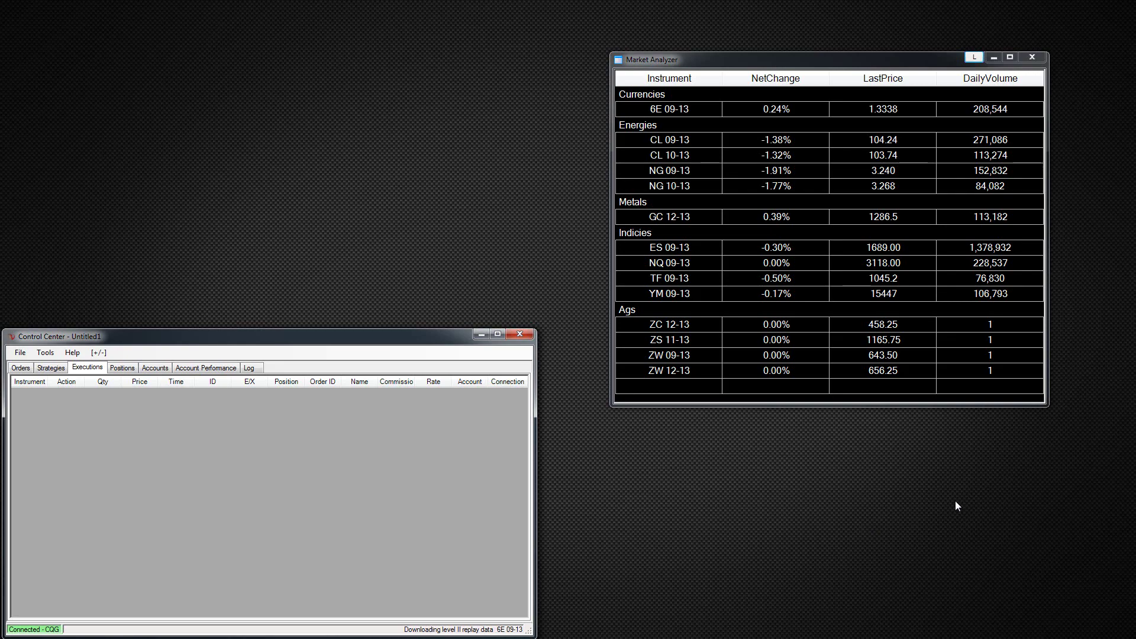
Switch to Chrome on marketreplaydata.com, center and enlarge the window, and mark the download section
{"action": "key", "text": "alt+Tab"}
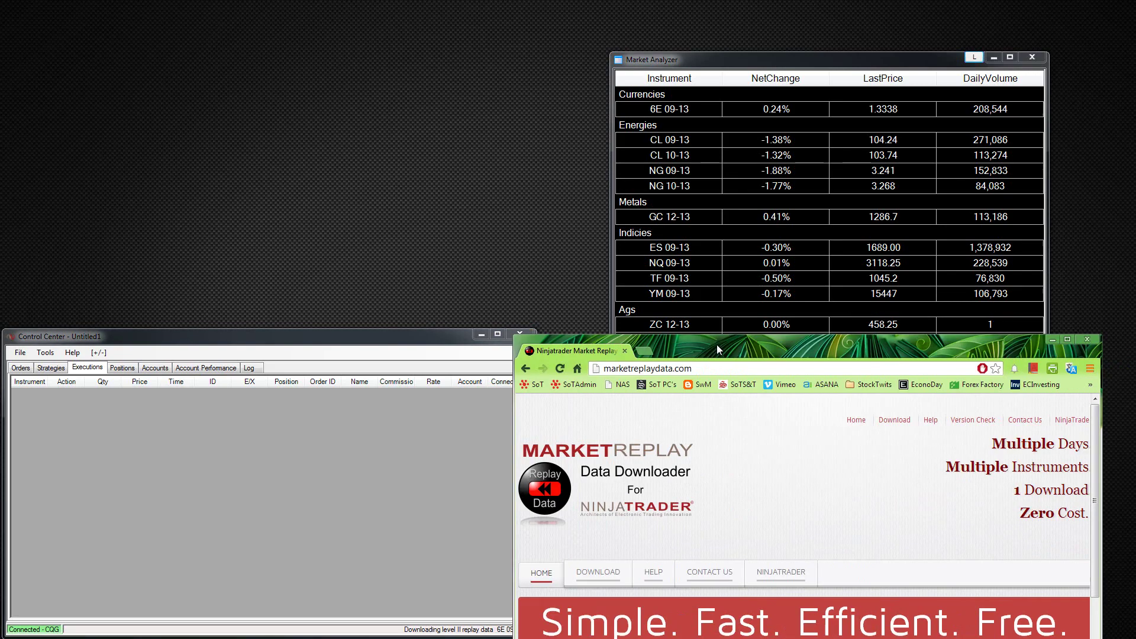
{"action": "left_click_drag", "start_coordinate": [698, 350], "coordinate": [267, 59]}
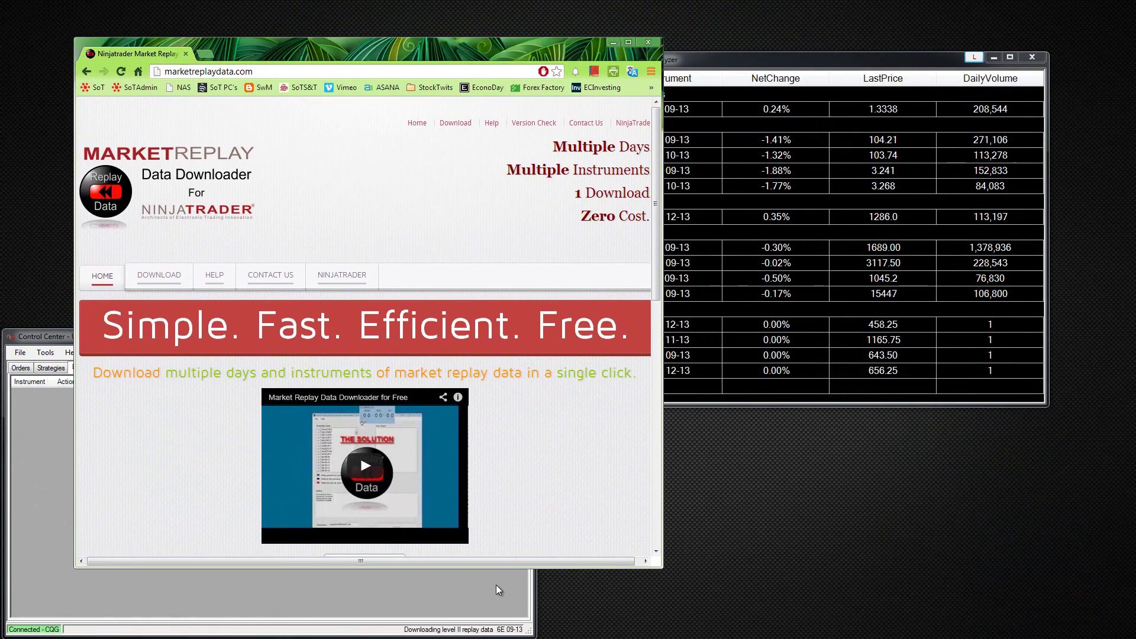
{"action": "left_click_drag", "start_coordinate": [664, 568], "coordinate": [1023, 594]}
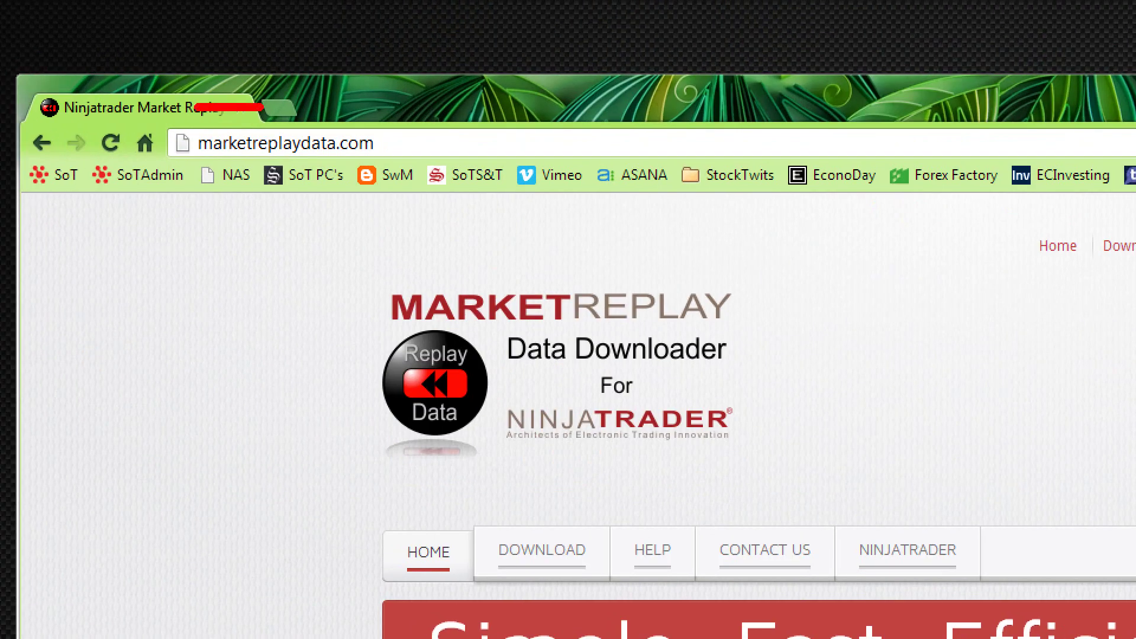
{"action": "mouse_move", "coordinate": [195, 105]}
{"action": "left_mouse_down"}
{"action": "mouse_move", "coordinate": [379, 189]}
{"action": "mouse_move", "coordinate": [237, 98]}
{"action": "left_mouse_up"}
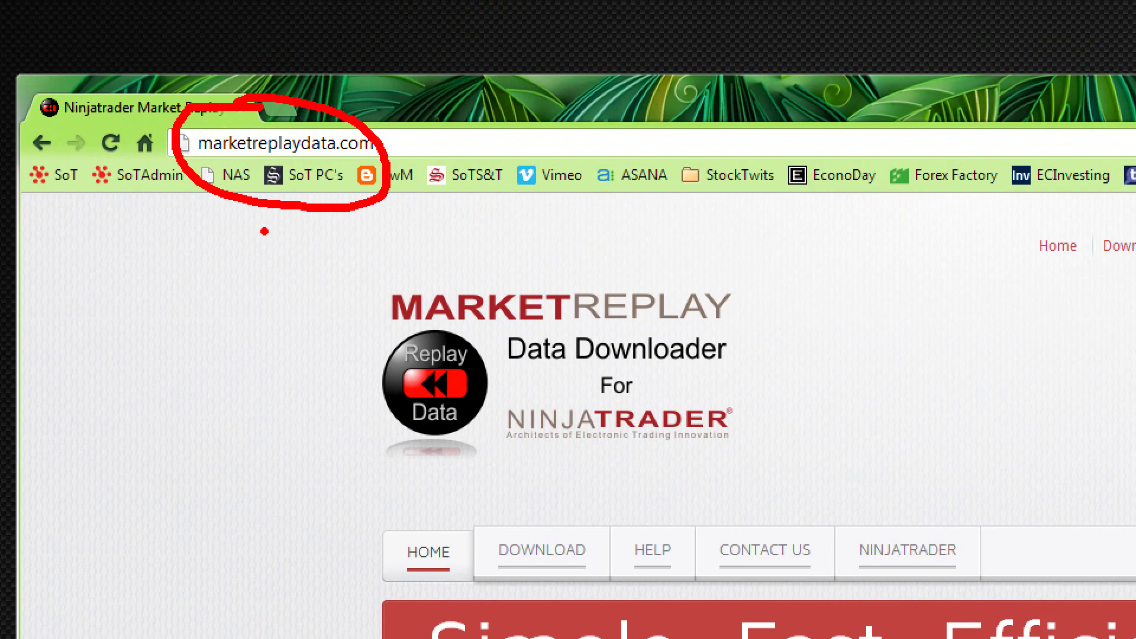
{"action": "mouse_move", "coordinate": [264, 231]}
{"action": "left_mouse_down"}
{"action": "mouse_move", "coordinate": [456, 367]}
{"action": "mouse_move", "coordinate": [536, 496]}
{"action": "mouse_move", "coordinate": [680, 552]}
{"action": "mouse_move", "coordinate": [585, 539]}
{"action": "left_mouse_up"}
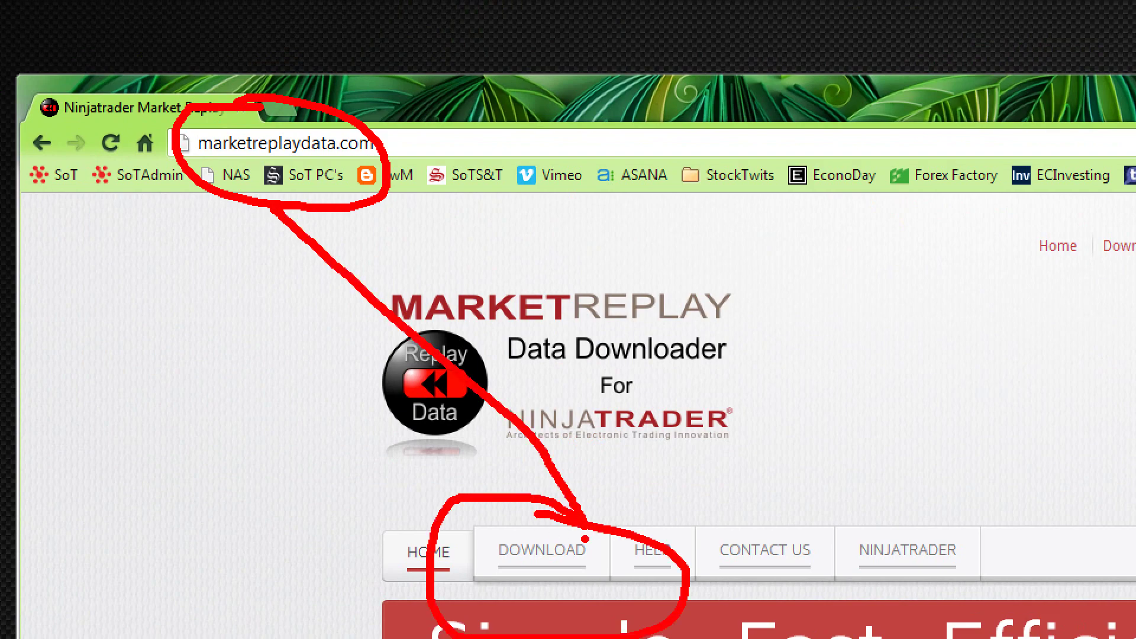
{"action": "key", "text": "e"}
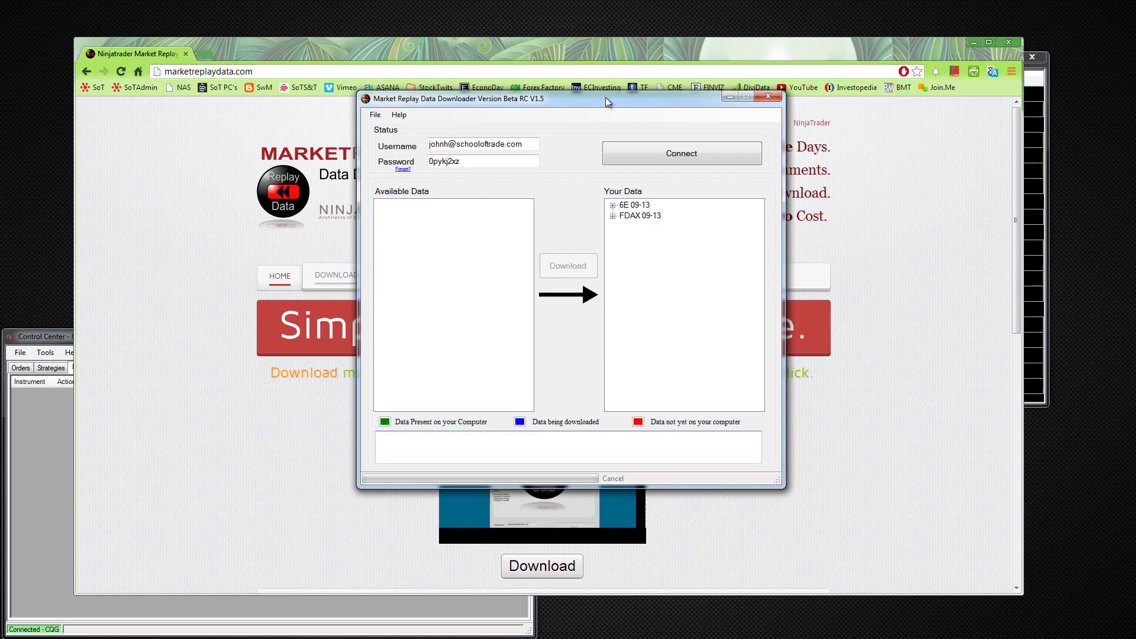
Connect to the replay data server and circle the existing 6E 09-13 entry under Your Data
{"action": "left_click", "coordinate": [530, 161]}
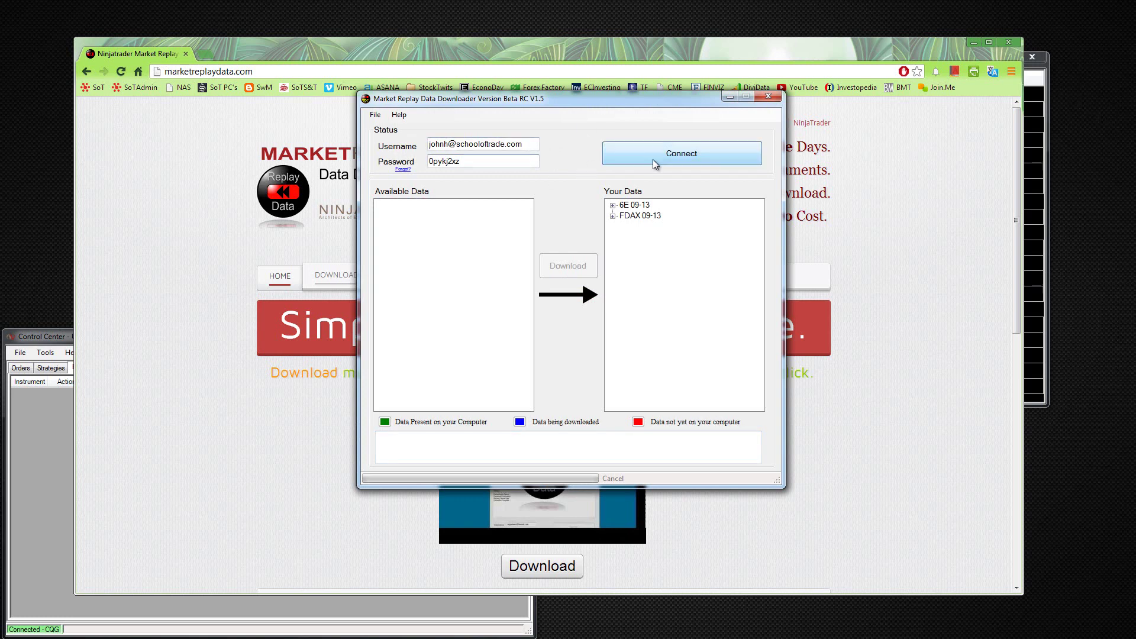
{"action": "left_click", "coordinate": [684, 155]}
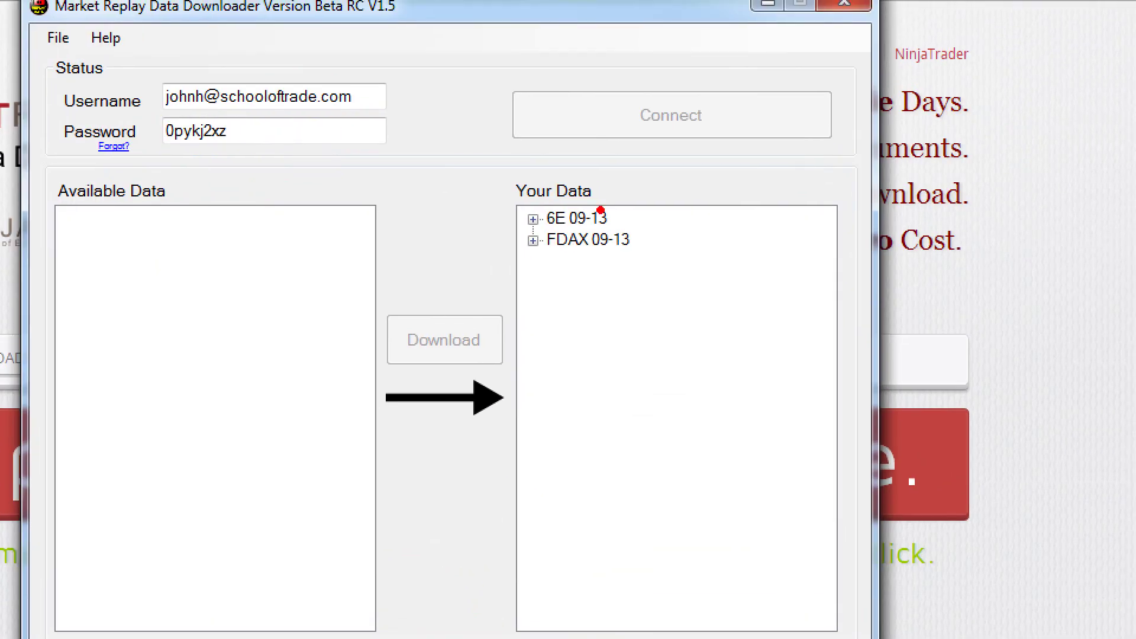
{"action": "mouse_move", "coordinate": [616, 218]}
{"action": "left_mouse_down"}
{"action": "mouse_move", "coordinate": [669, 212]}
{"action": "mouse_move", "coordinate": [673, 242]}
{"action": "left_mouse_up"}
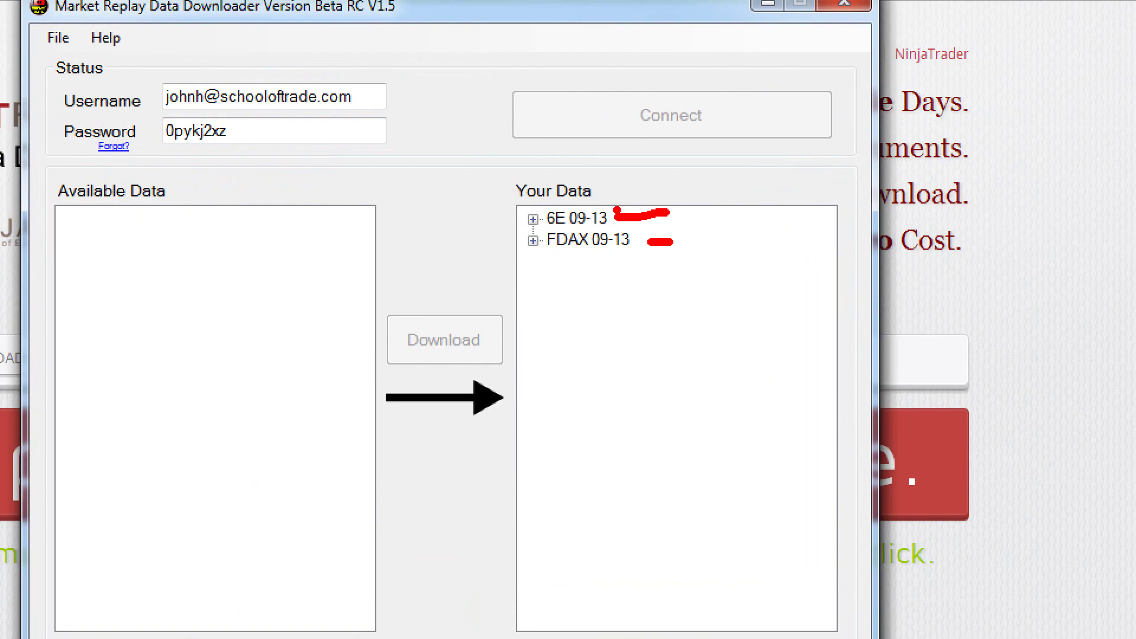
{"action": "mouse_move", "coordinate": [616, 211]}
{"action": "left_mouse_down"}
{"action": "mouse_move", "coordinate": [569, 191]}
{"action": "mouse_move", "coordinate": [519, 204]}
{"action": "mouse_move", "coordinate": [583, 236]}
{"action": "mouse_move", "coordinate": [597, 196]}
{"action": "mouse_move", "coordinate": [510, 244]}
{"action": "mouse_move", "coordinate": [648, 228]}
{"action": "mouse_move", "coordinate": [601, 223]}
{"action": "left_mouse_up"}
{"action": "key", "text": "e"}
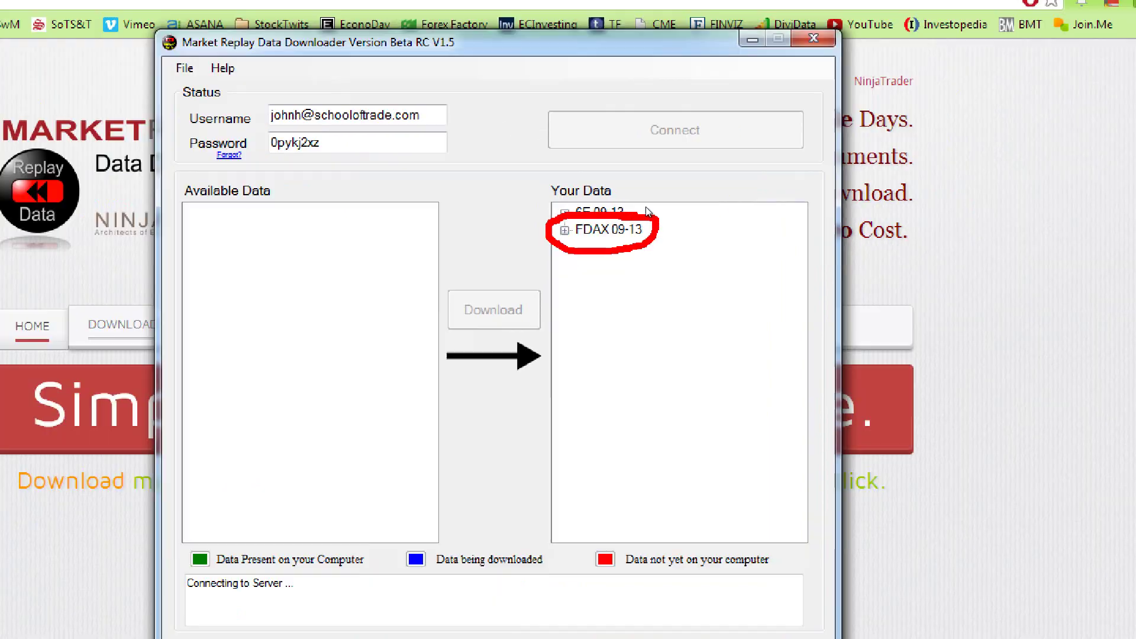
{"action": "key", "text": "Escape"}
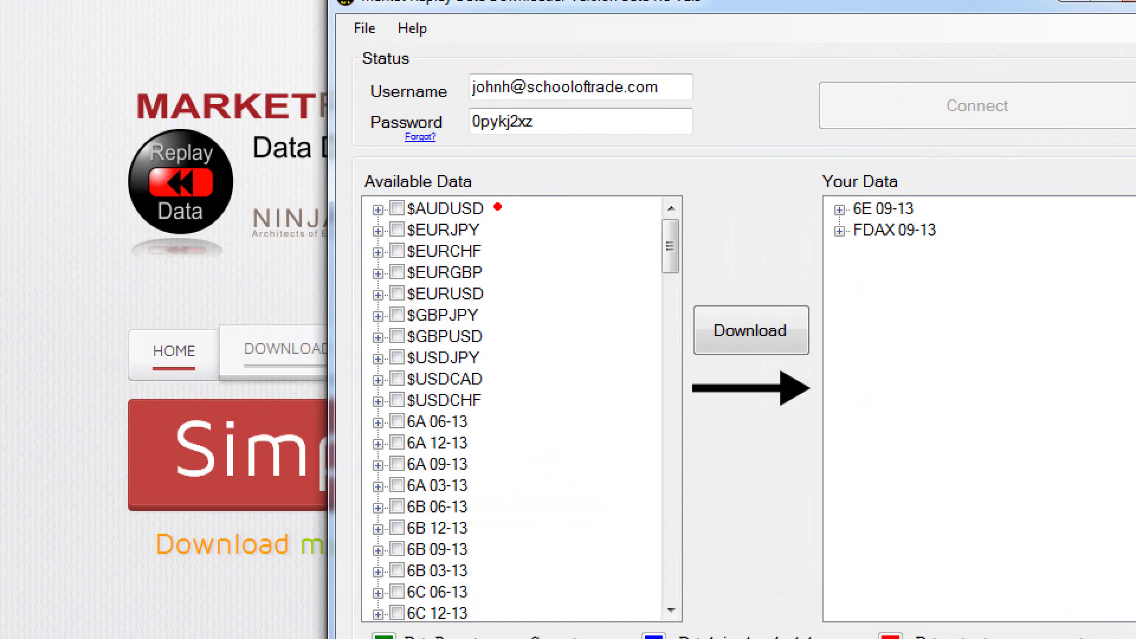
Check-mark the $AUDUSD and $EURJPY entries, then scroll down the Available Data list
{"action": "left_click_drag", "start_coordinate": [497, 206], "coordinate": [561, 193]}
{"action": "mouse_move", "coordinate": [491, 229]}
{"action": "left_mouse_down"}
{"action": "mouse_move", "coordinate": [538, 211]}
{"action": "mouse_move", "coordinate": [495, 248]}
{"action": "mouse_move", "coordinate": [492, 415]}
{"action": "left_mouse_up"}
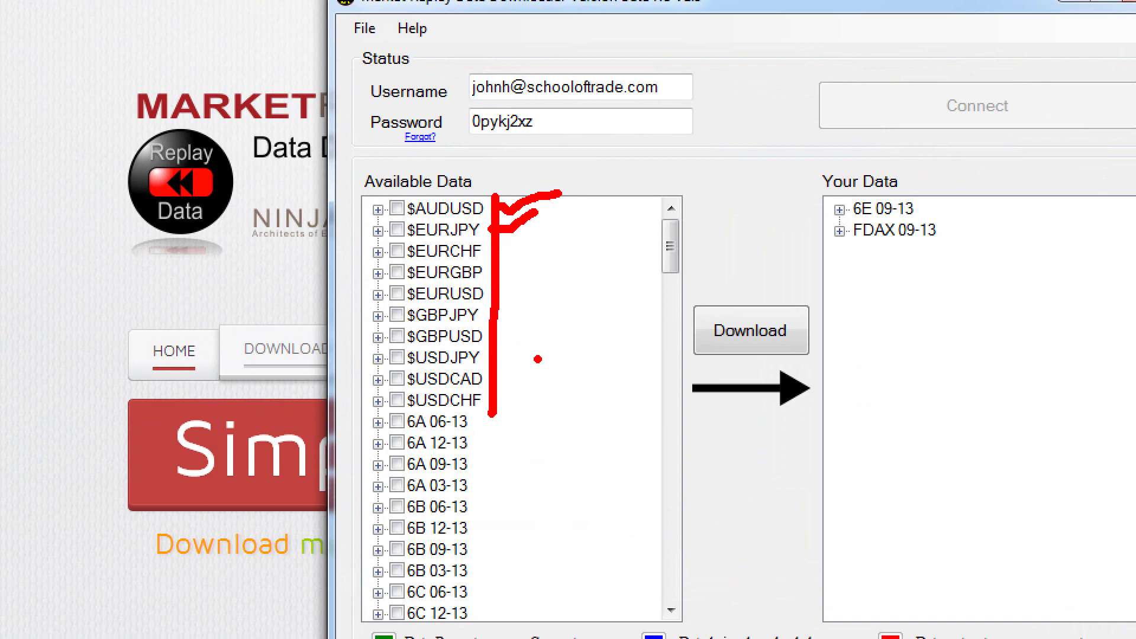
{"action": "key", "text": "e"}
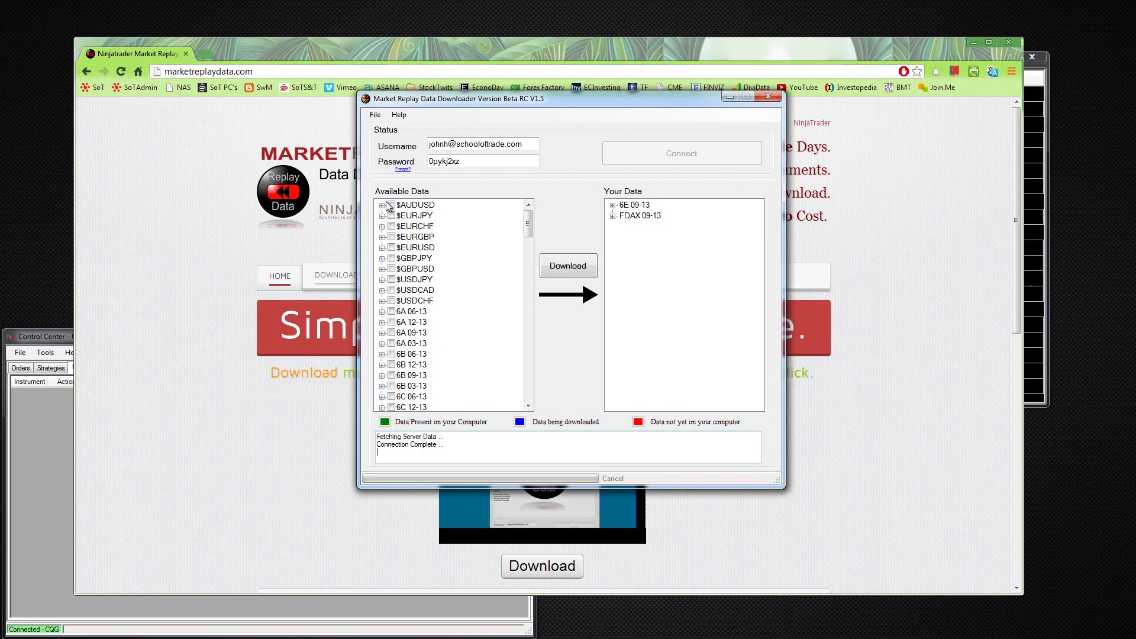
{"action": "left_click_drag", "start_coordinate": [528, 224], "coordinate": [528, 274]}
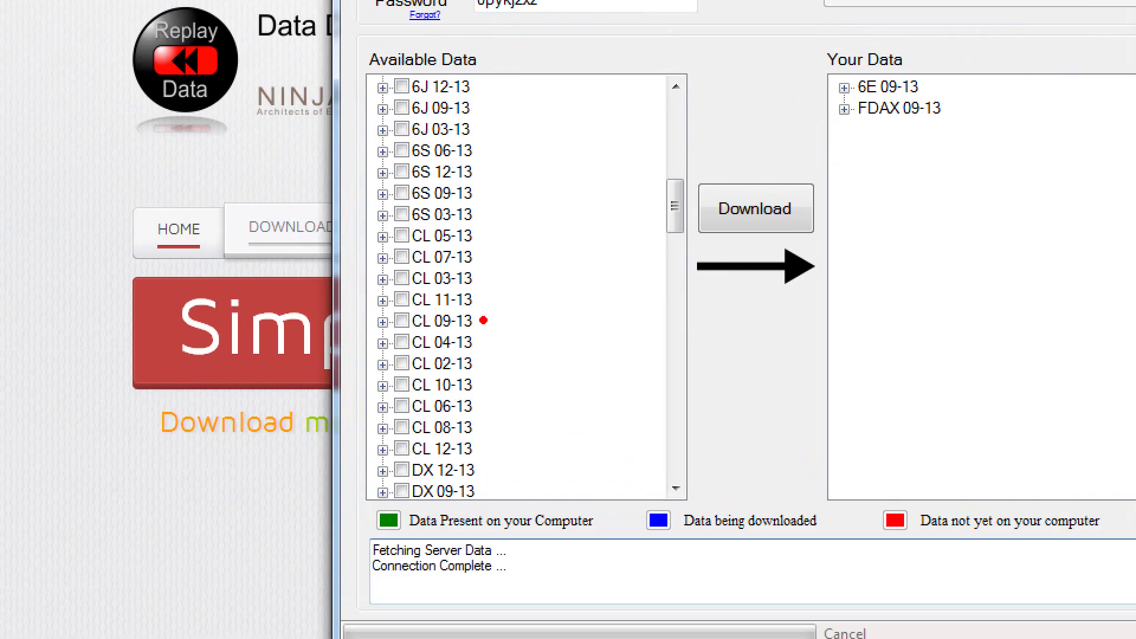
Expand CL 09-13 and its 2013 year to reveal the months through AUGUST
{"action": "left_click_drag", "start_coordinate": [431, 321], "coordinate": [513, 317]}
{"action": "left_click", "coordinate": [478, 330]}
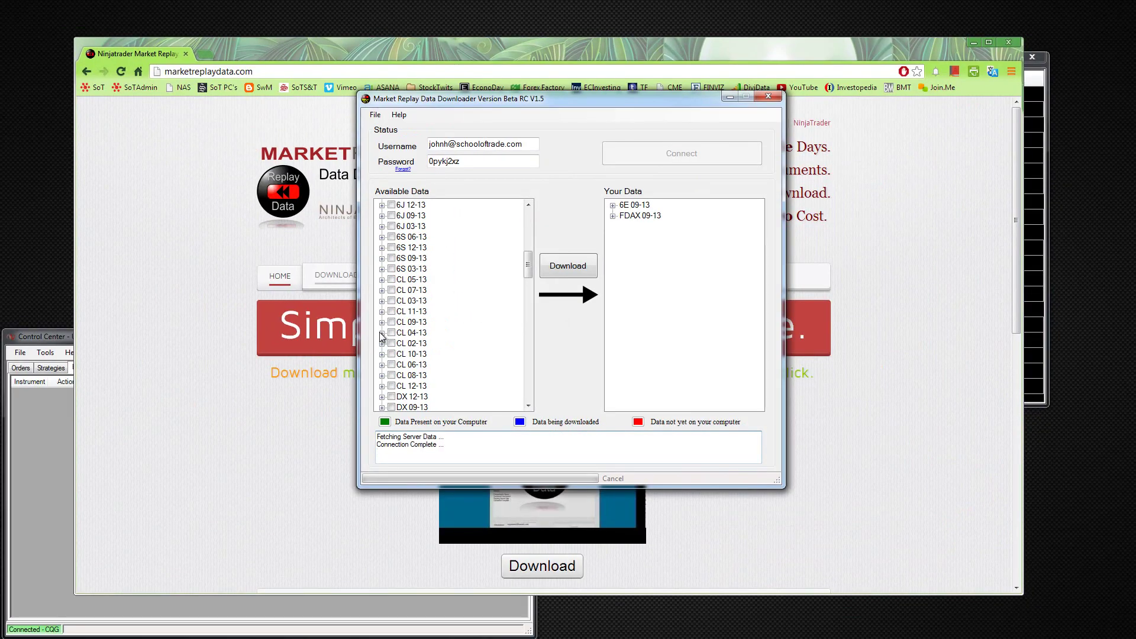
{"action": "left_click", "coordinate": [383, 321]}
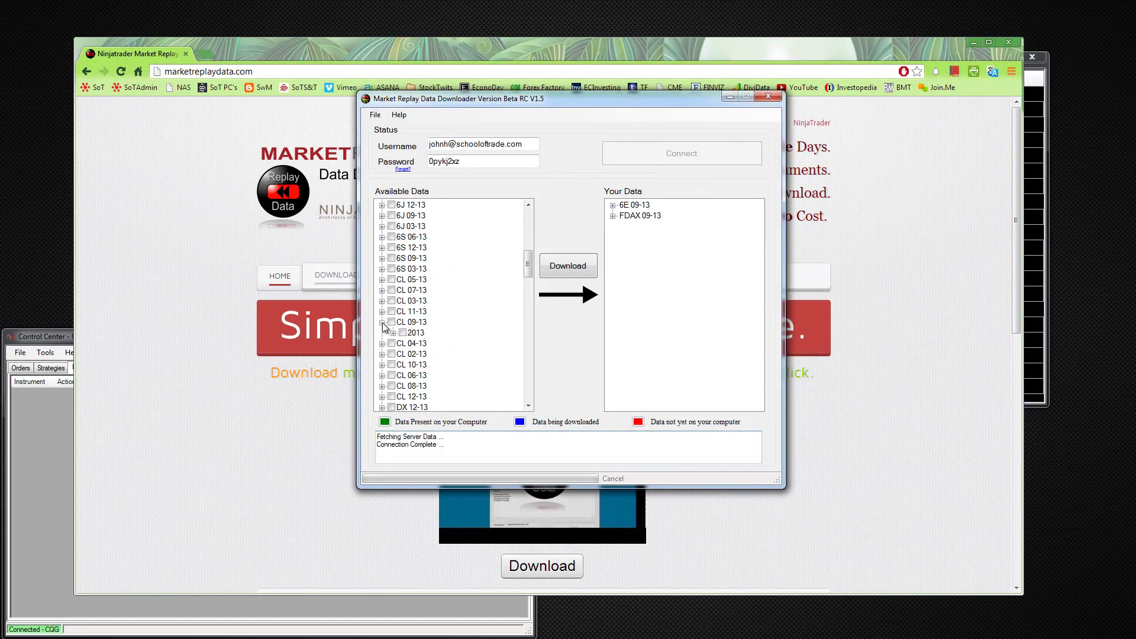
{"action": "left_click", "coordinate": [393, 334]}
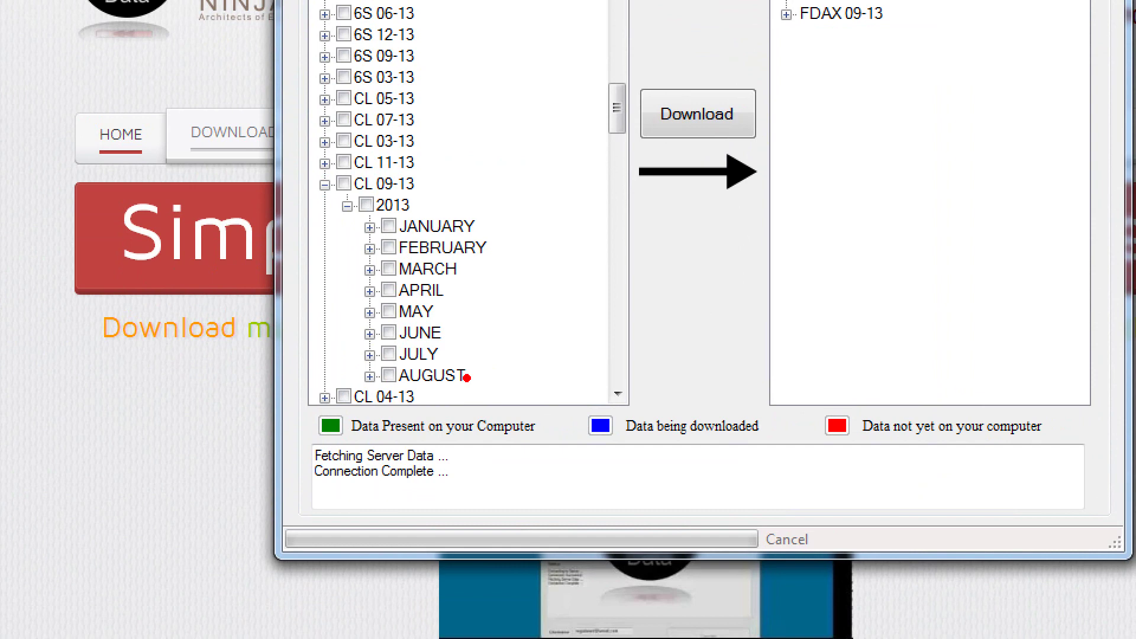
{"action": "left_click_drag", "start_coordinate": [453, 398], "coordinate": [516, 356]}
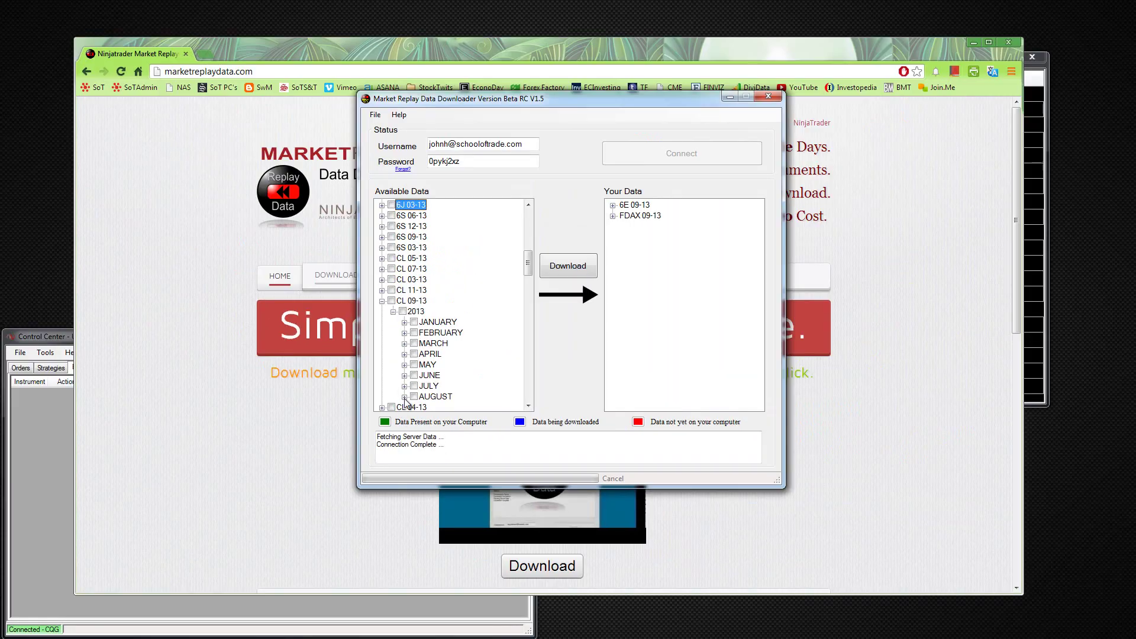
Expand AUGUST under CL 09-13 and tick it, selecting days 1, 2, 5 and 6
{"action": "left_click", "coordinate": [370, 375]}
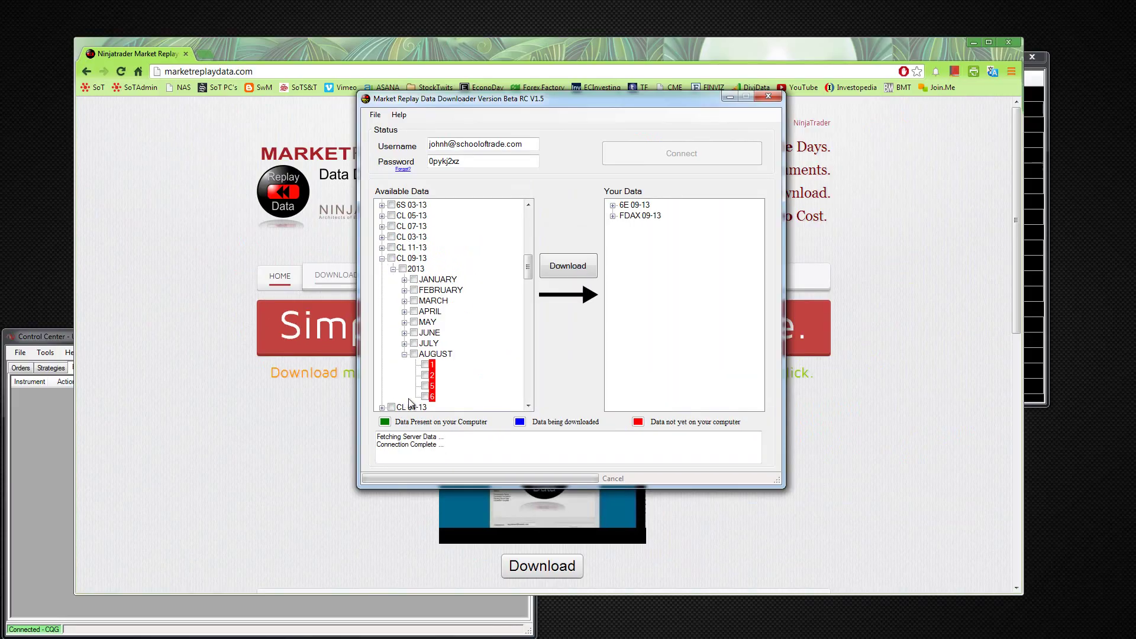
{"action": "left_click", "coordinate": [415, 354]}
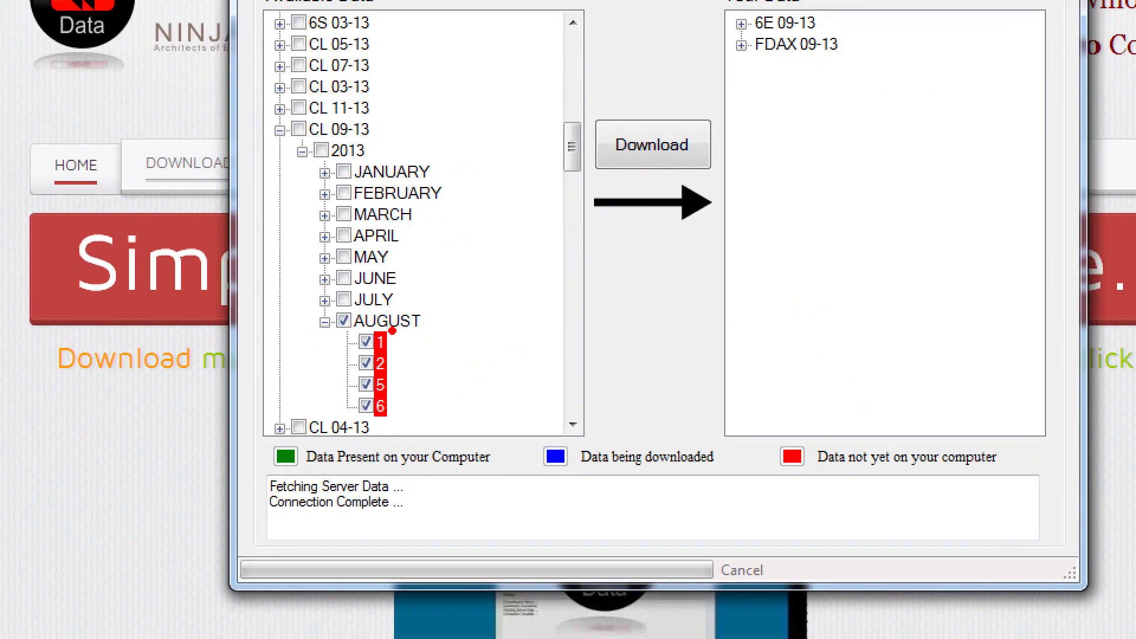
{"action": "mouse_move", "coordinate": [438, 358]}
{"action": "left_mouse_down"}
{"action": "mouse_move", "coordinate": [398, 397]}
{"action": "mouse_move", "coordinate": [399, 416]}
{"action": "left_mouse_up"}
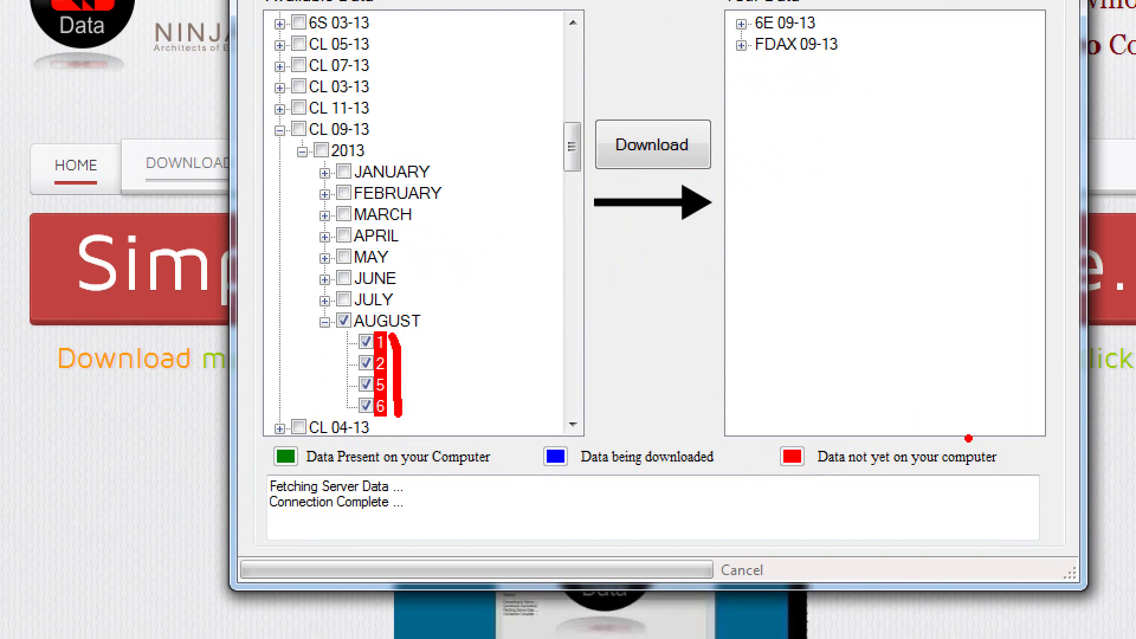
Highlight the not-yet-downloaded, downloading and present-on-computer legend entries, then clear the marks
{"action": "mouse_move", "coordinate": [968, 438]}
{"action": "left_mouse_down"}
{"action": "mouse_move", "coordinate": [761, 436]}
{"action": "mouse_move", "coordinate": [934, 487]}
{"action": "mouse_move", "coordinate": [979, 435]}
{"action": "mouse_move", "coordinate": [947, 436]}
{"action": "left_mouse_up"}
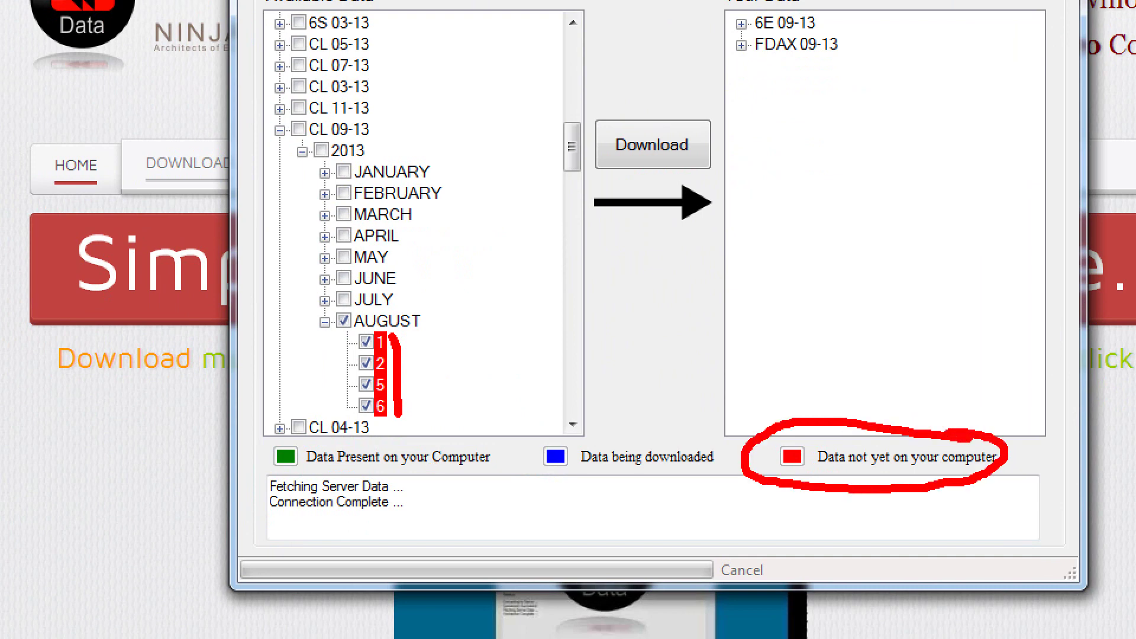
{"action": "mouse_move", "coordinate": [681, 95]}
{"action": "left_mouse_down"}
{"action": "mouse_move", "coordinate": [777, 89]}
{"action": "mouse_move", "coordinate": [637, 75]}
{"action": "left_mouse_up"}
{"action": "mouse_move", "coordinate": [541, 439]}
{"action": "left_mouse_down"}
{"action": "mouse_move", "coordinate": [533, 464]}
{"action": "mouse_move", "coordinate": [559, 427]}
{"action": "mouse_move", "coordinate": [536, 436]}
{"action": "left_mouse_up"}
{"action": "mouse_move", "coordinate": [263, 474]}
{"action": "left_mouse_down"}
{"action": "mouse_move", "coordinate": [263, 402]}
{"action": "mouse_move", "coordinate": [322, 453]}
{"action": "left_mouse_up"}
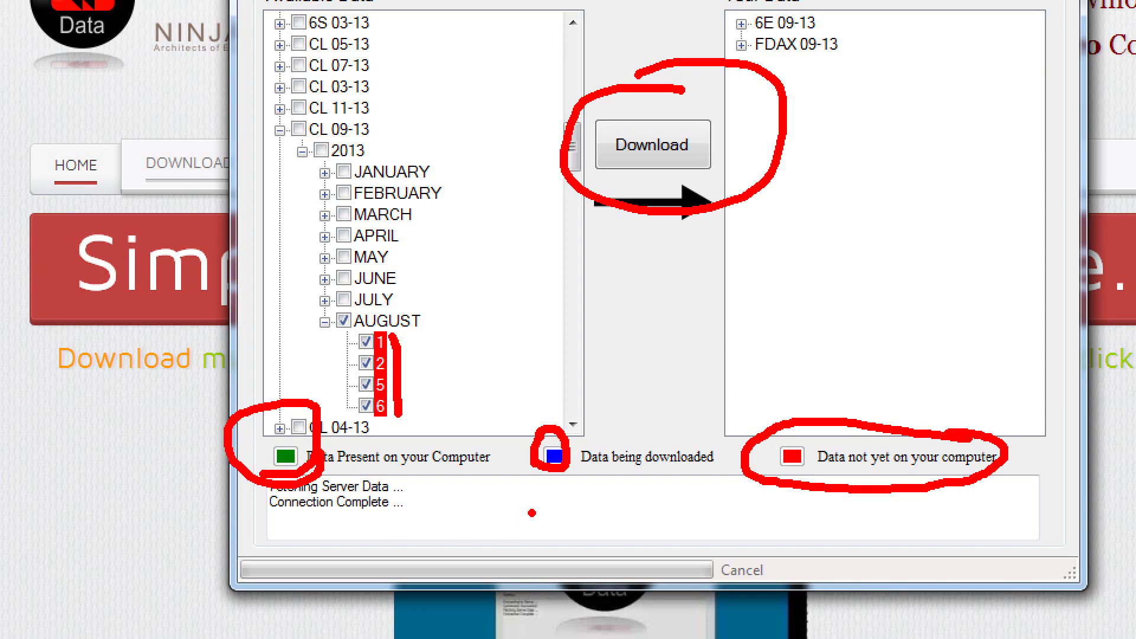
{"action": "key", "text": "Escape"}
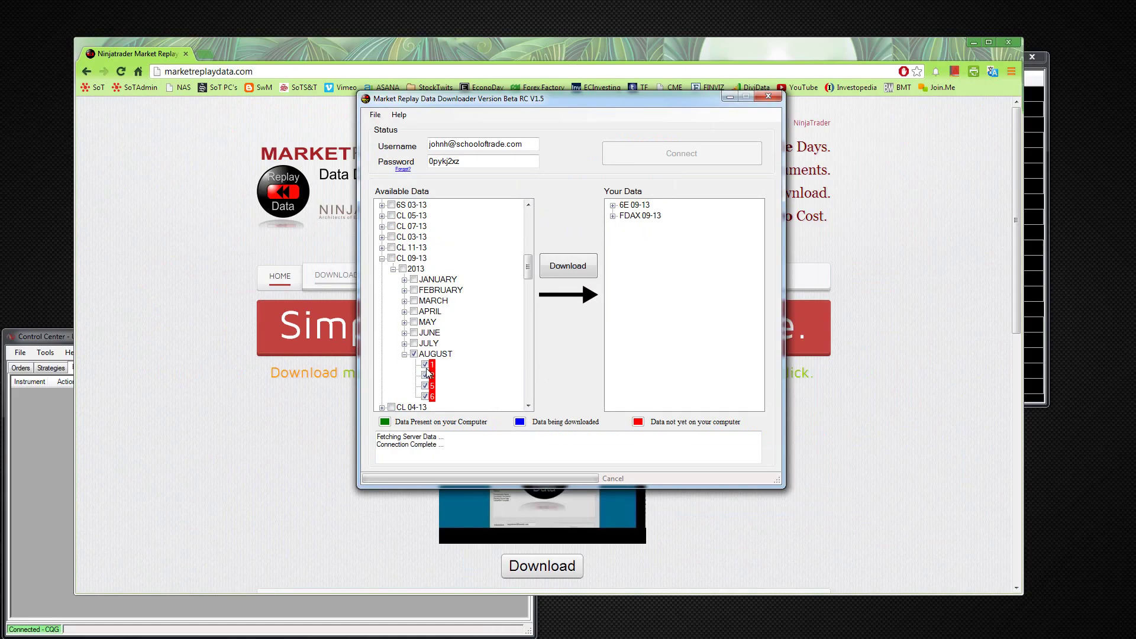
Download the selected CL 09-13 August days and wait for Downloading Complete
{"action": "left_click", "coordinate": [577, 273]}
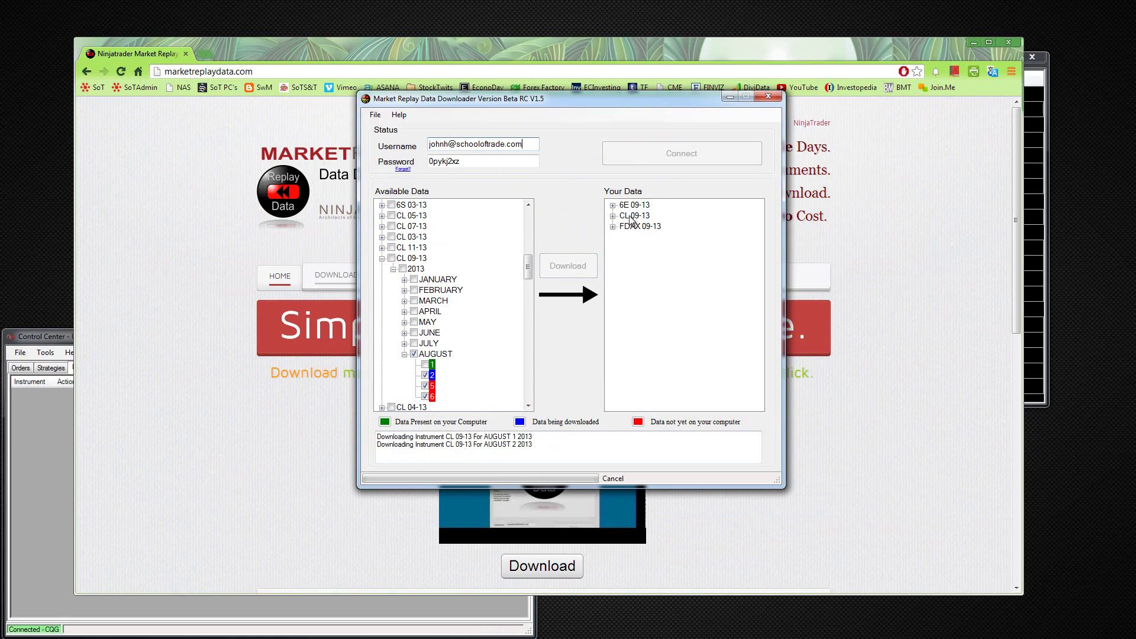
{"action": "left_click", "coordinate": [540, 442]}
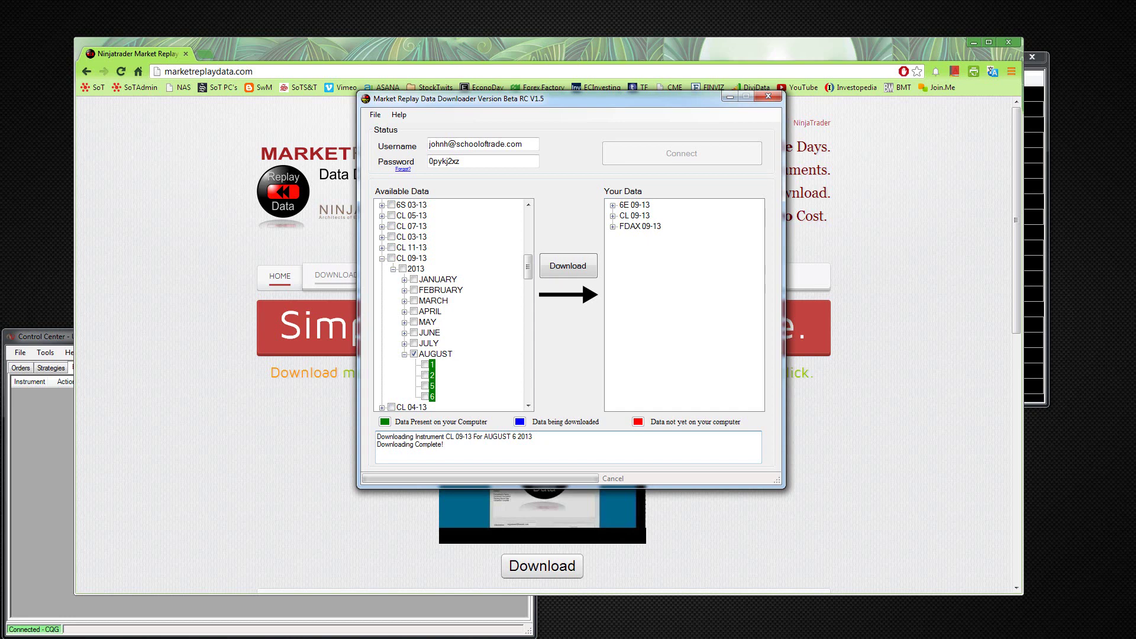
Expand CL 09-13 > 2013 > AUGUST under Your Data to show days 1, 2, 5 and 6
{"action": "left_click", "coordinate": [456, 447]}
{"action": "left_click", "coordinate": [613, 216]}
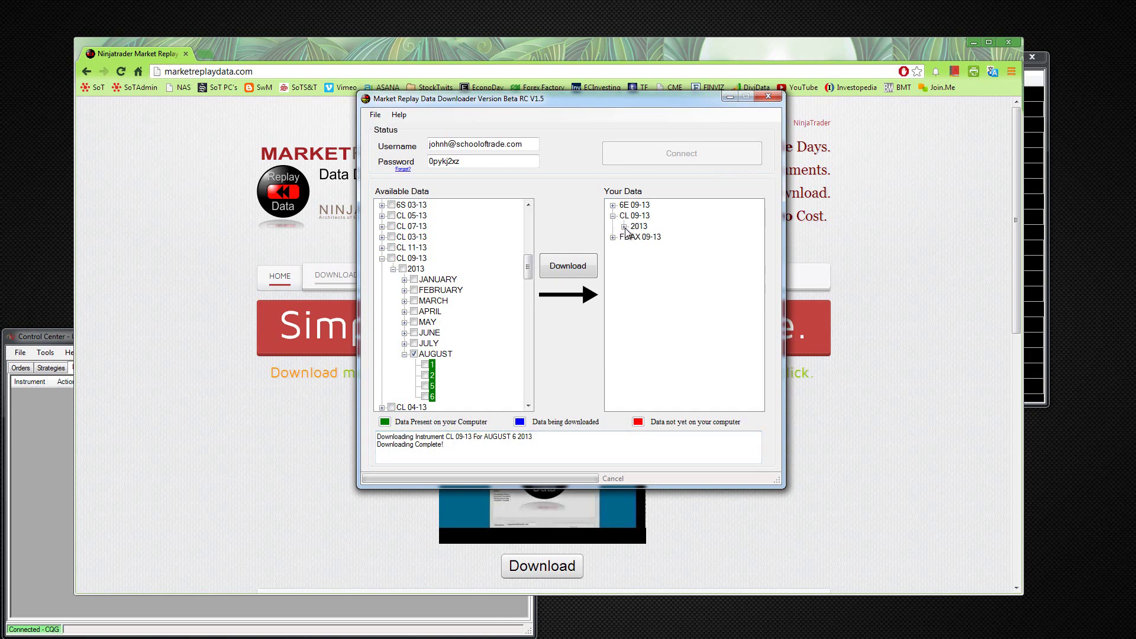
{"action": "left_click", "coordinate": [624, 227]}
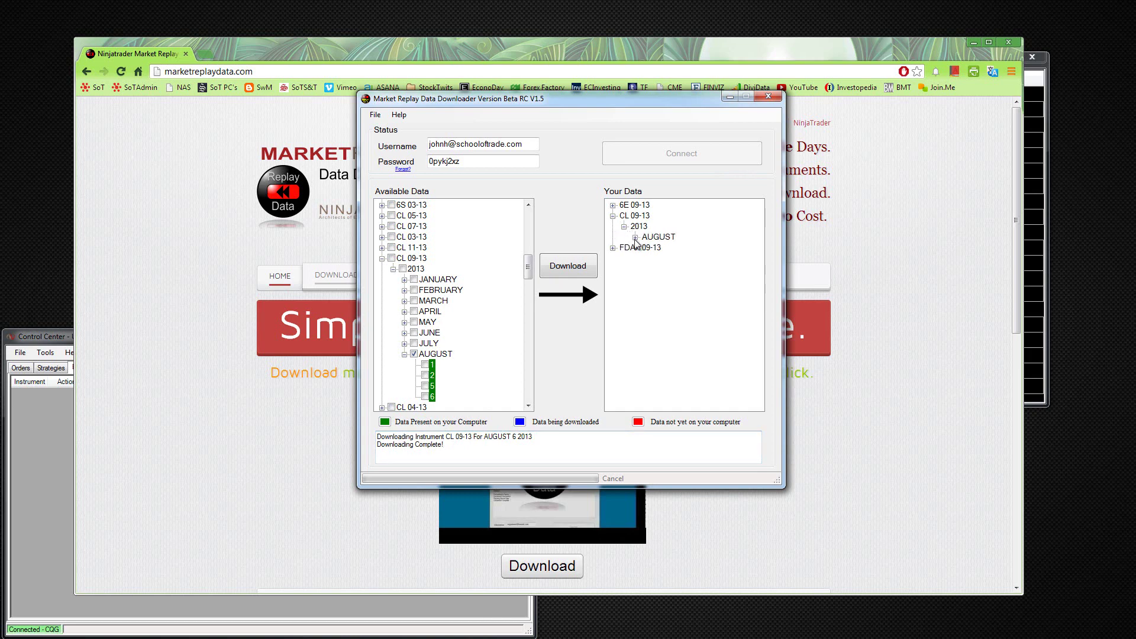
{"action": "left_click", "coordinate": [635, 237]}
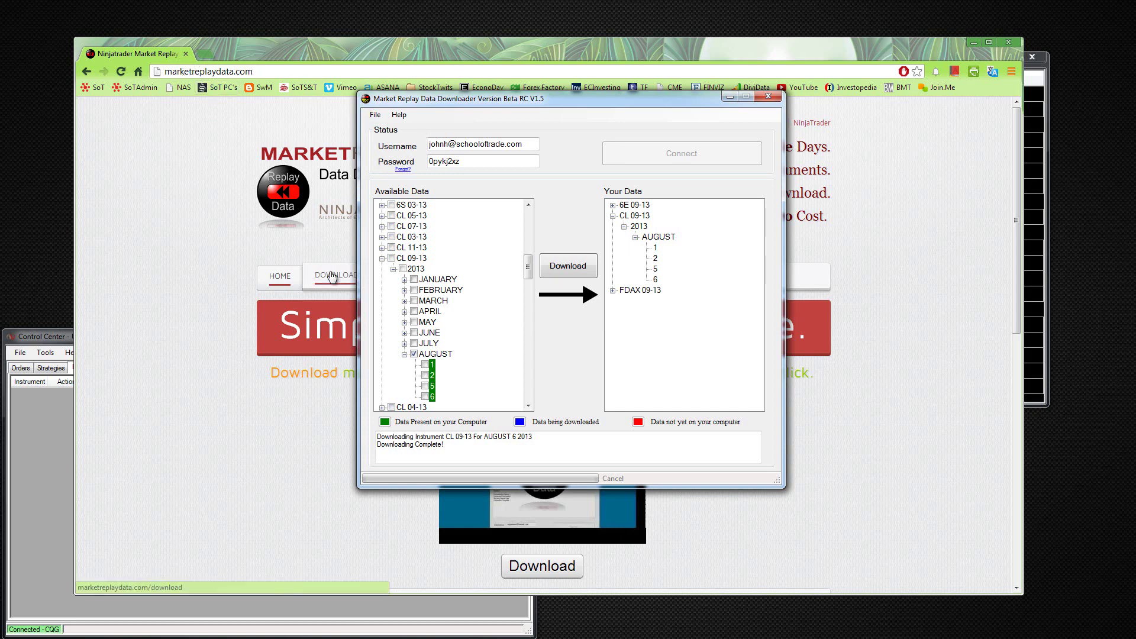
{"action": "left_click", "coordinate": [525, 161]}
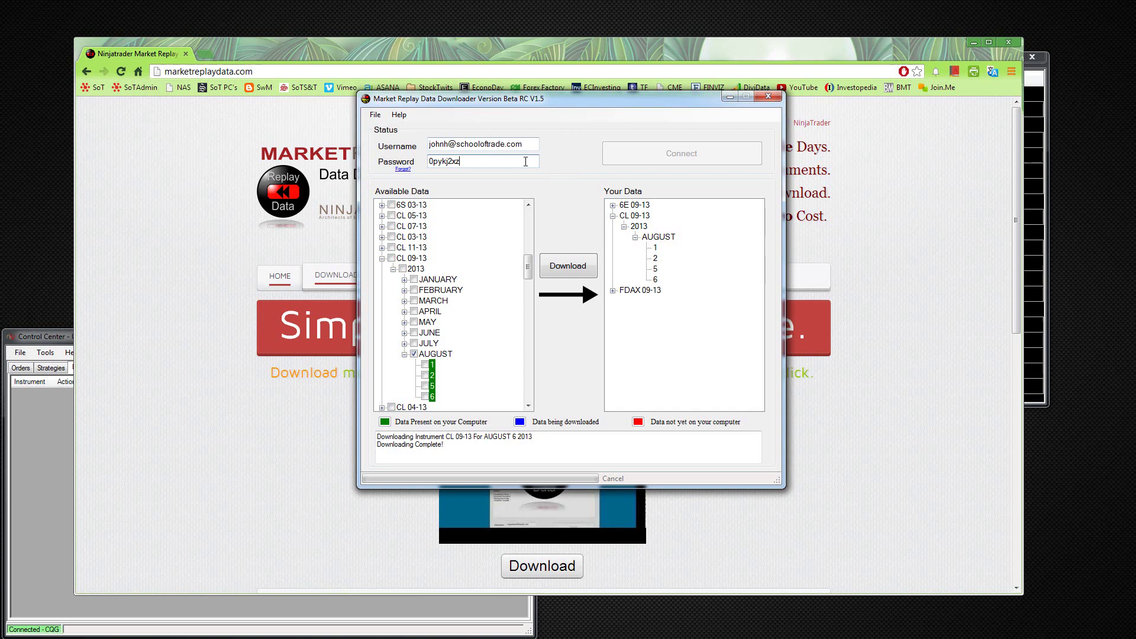